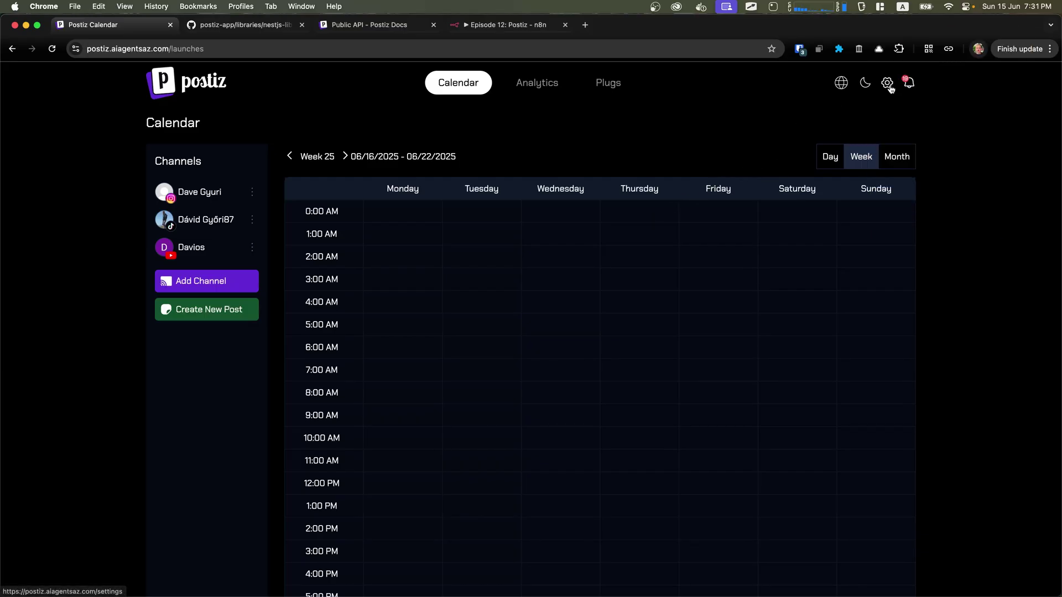
# - Open Postiz settings and view the Public API key
pyautogui.click(886, 84)
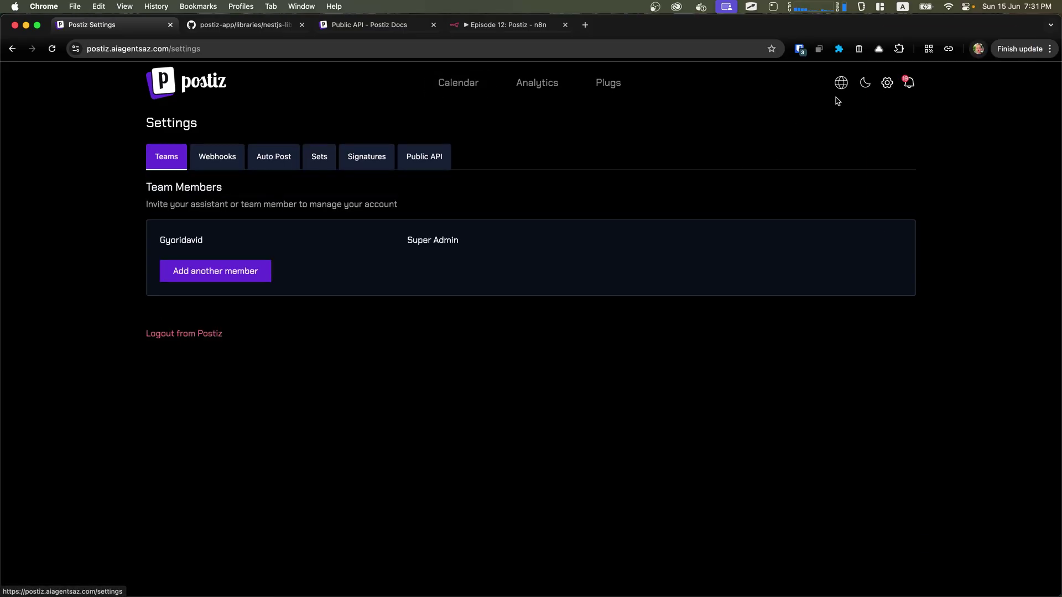
pyautogui.click(434, 163)
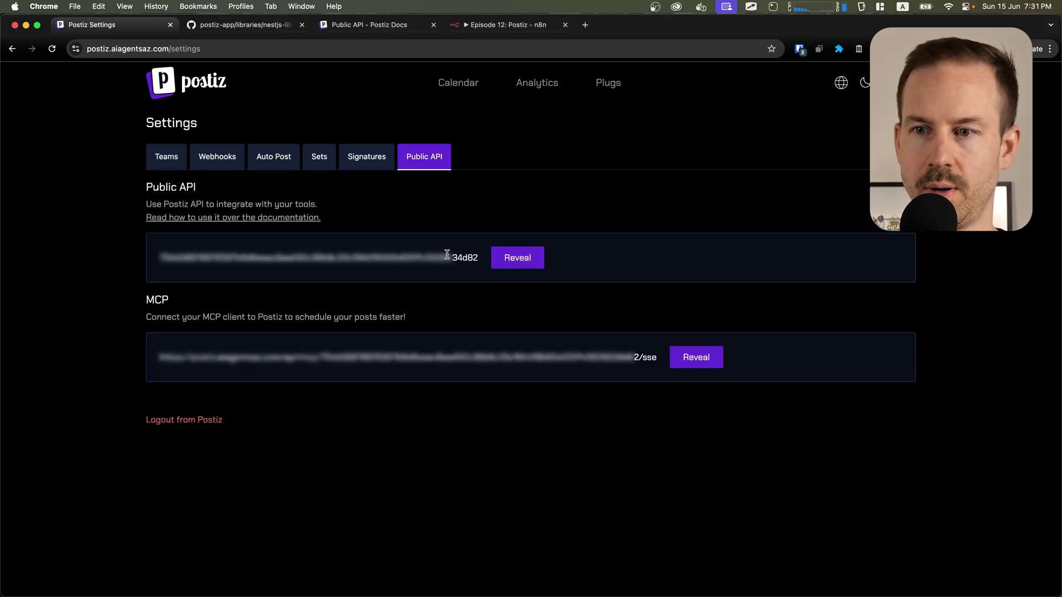
pyautogui.click(507, 24)
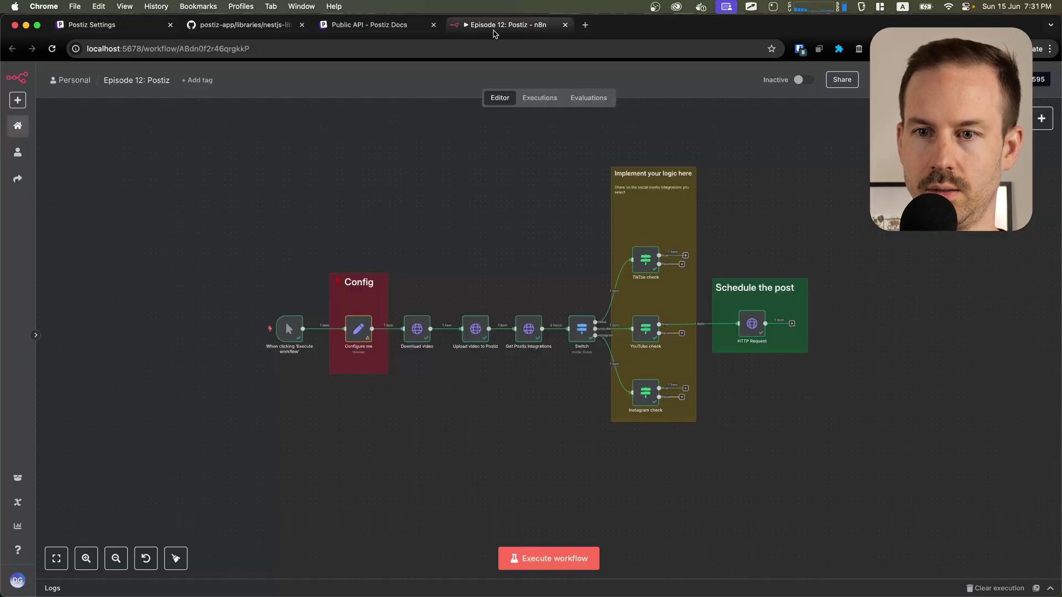
pyautogui.scroll(3, 398, 249)
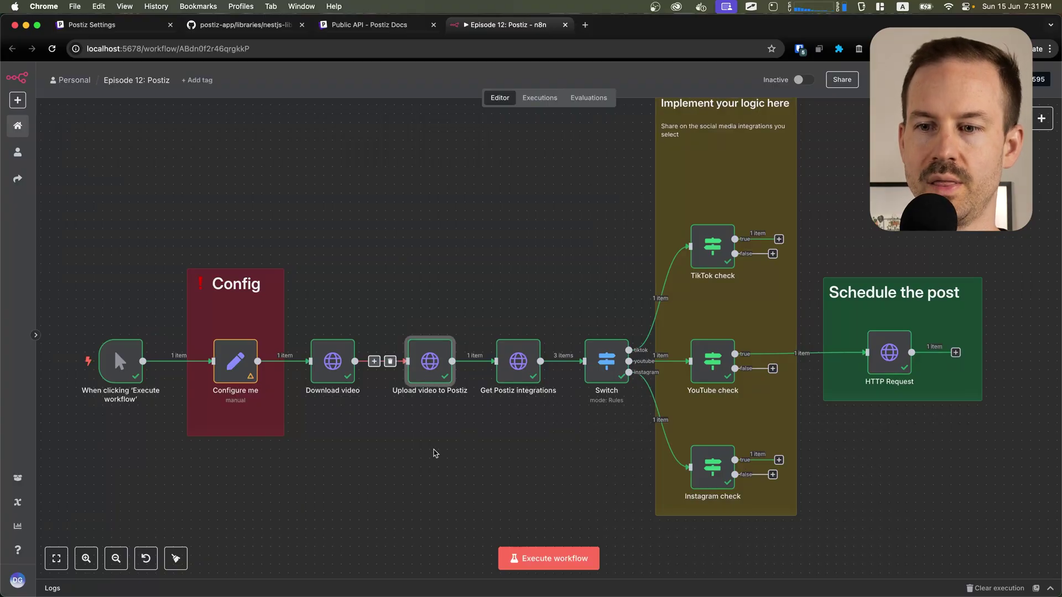
pyautogui.click(429, 365)
pyautogui.doubleClick(440, 365)
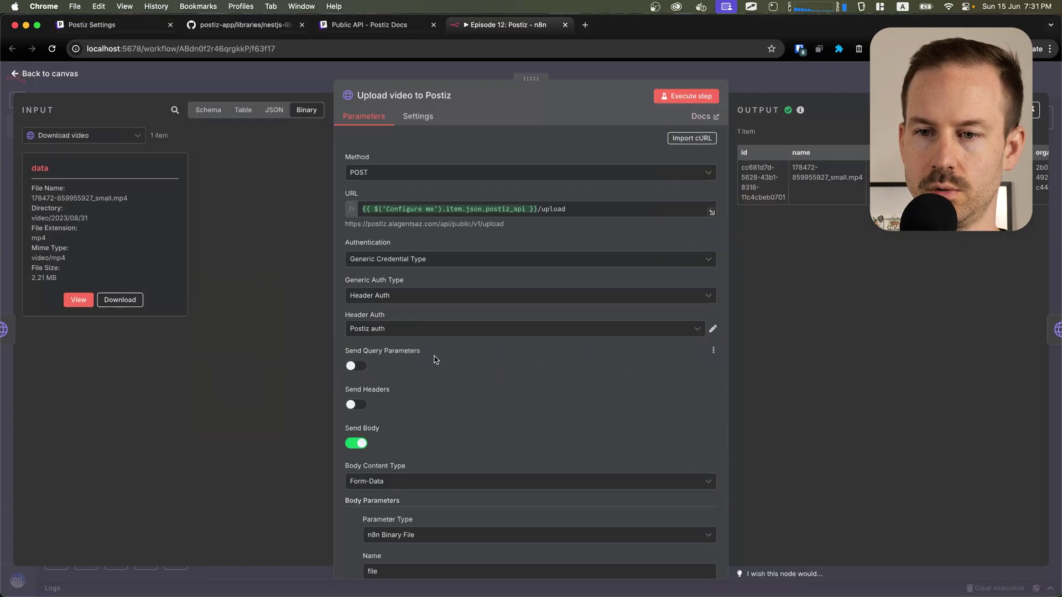
pyautogui.click(400, 329)
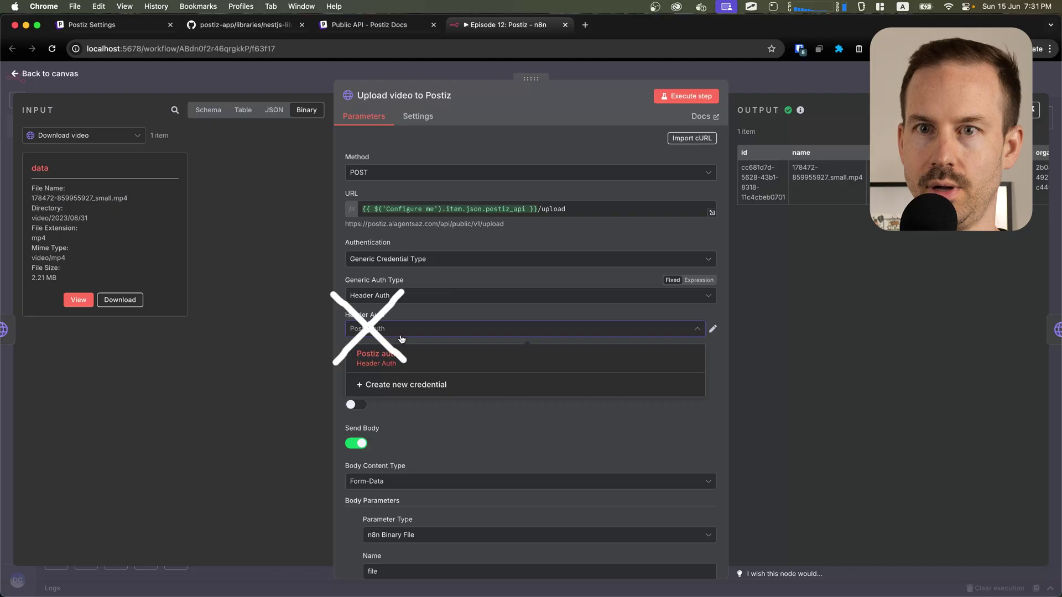
pyautogui.click(406, 384)
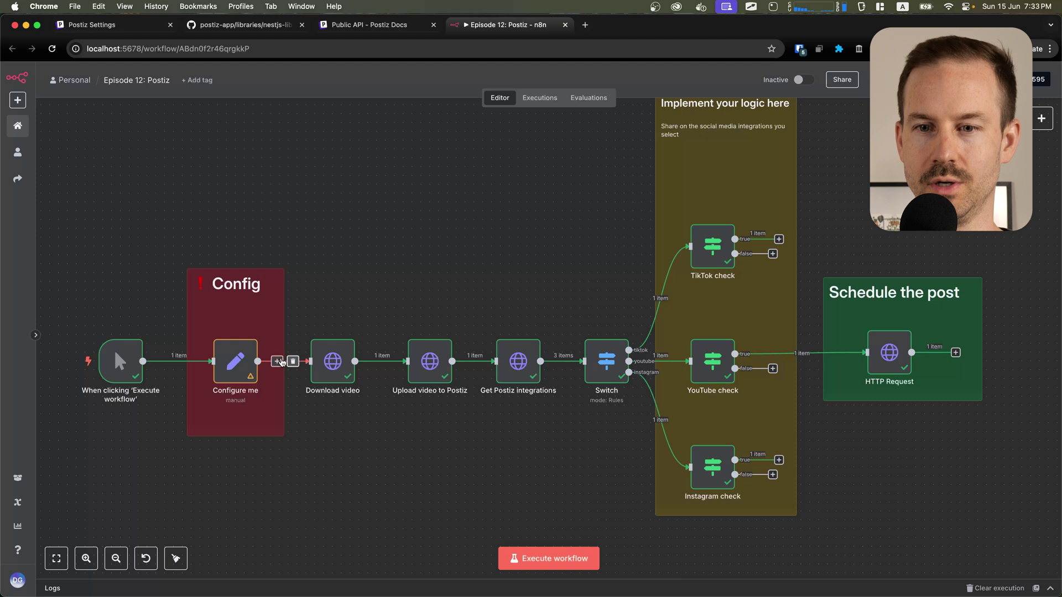
pyautogui.doubleClick(235, 361)
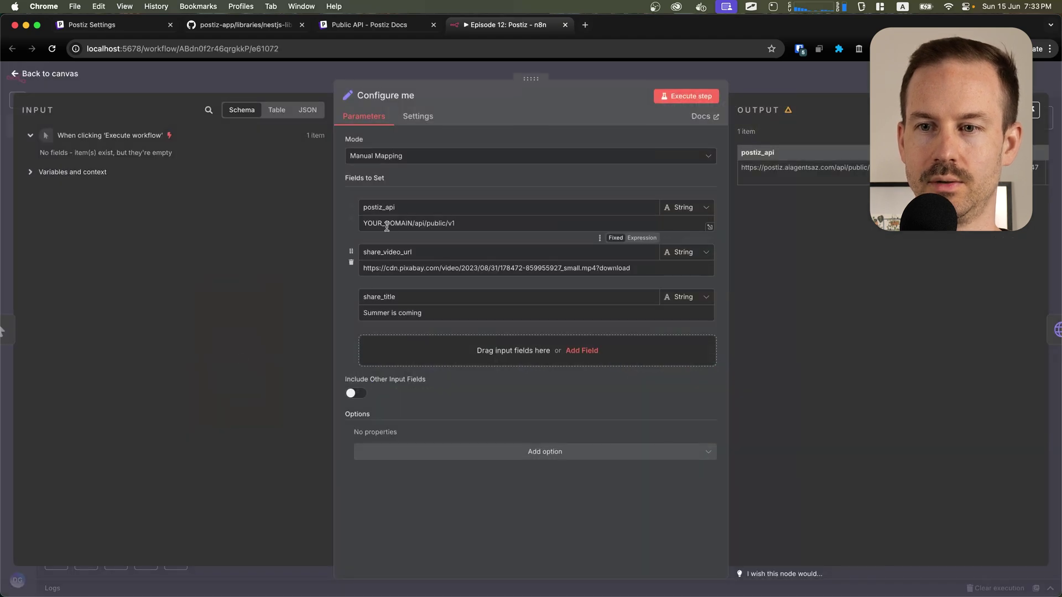
pyautogui.doubleClick(387, 222)
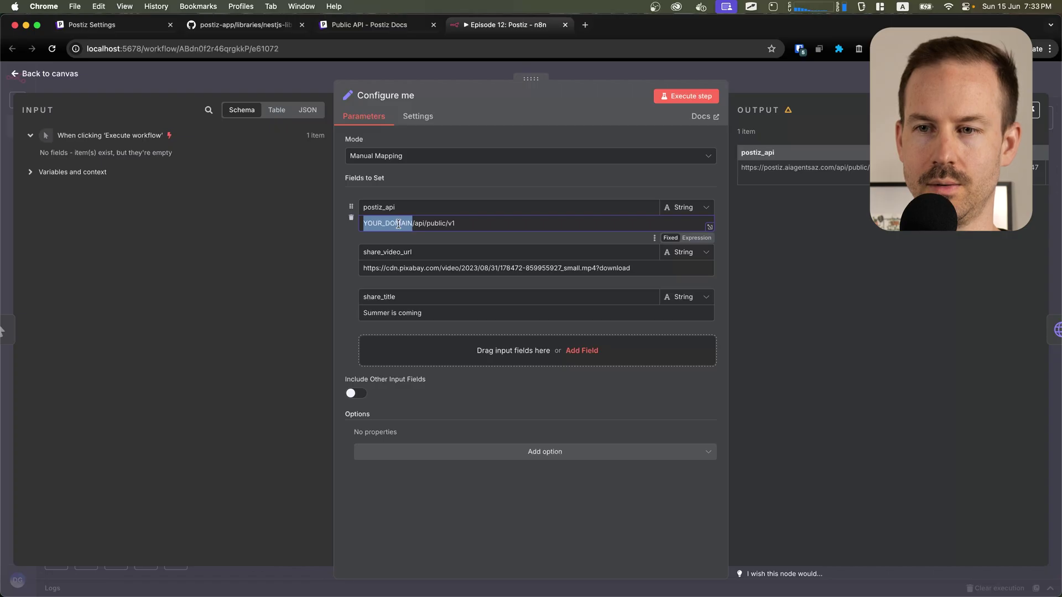
pyautogui.write('https://postiz.aiagentsaz.com')
pyautogui.tripleClick(458, 267)
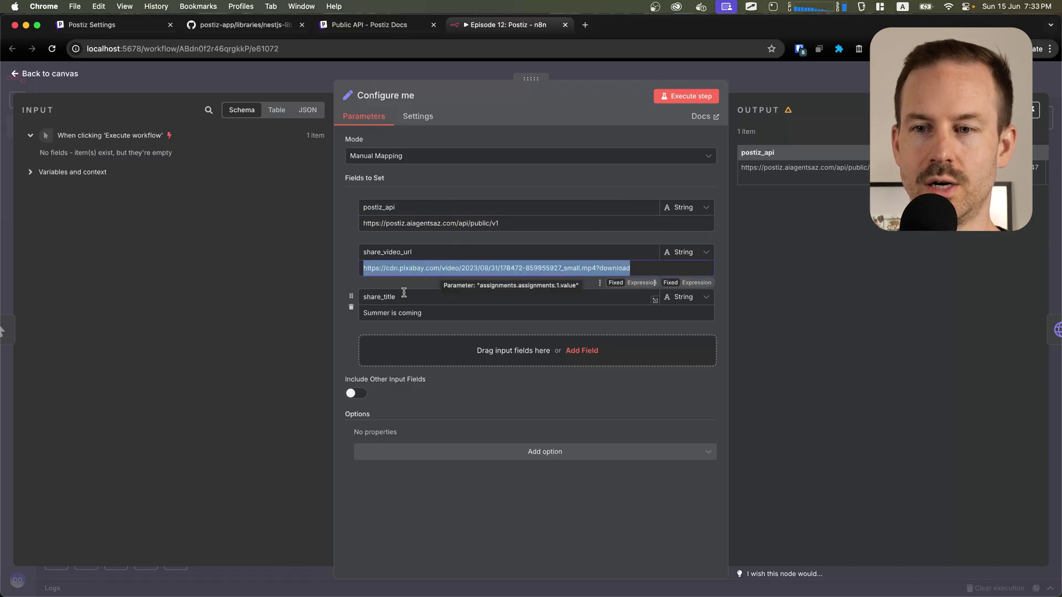
pyautogui.click(371, 309)
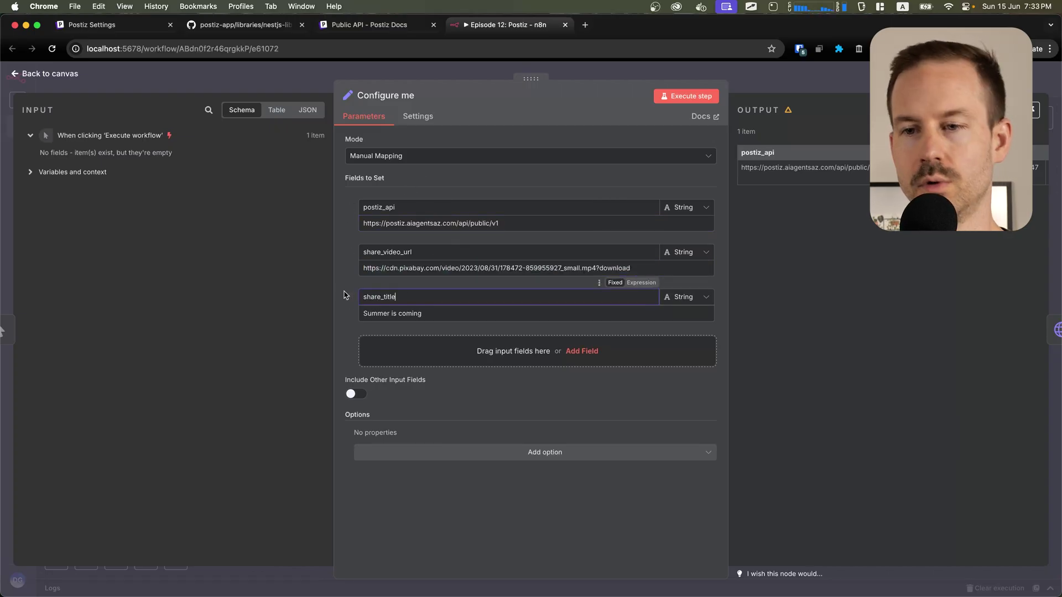
pyautogui.click(253, 80)
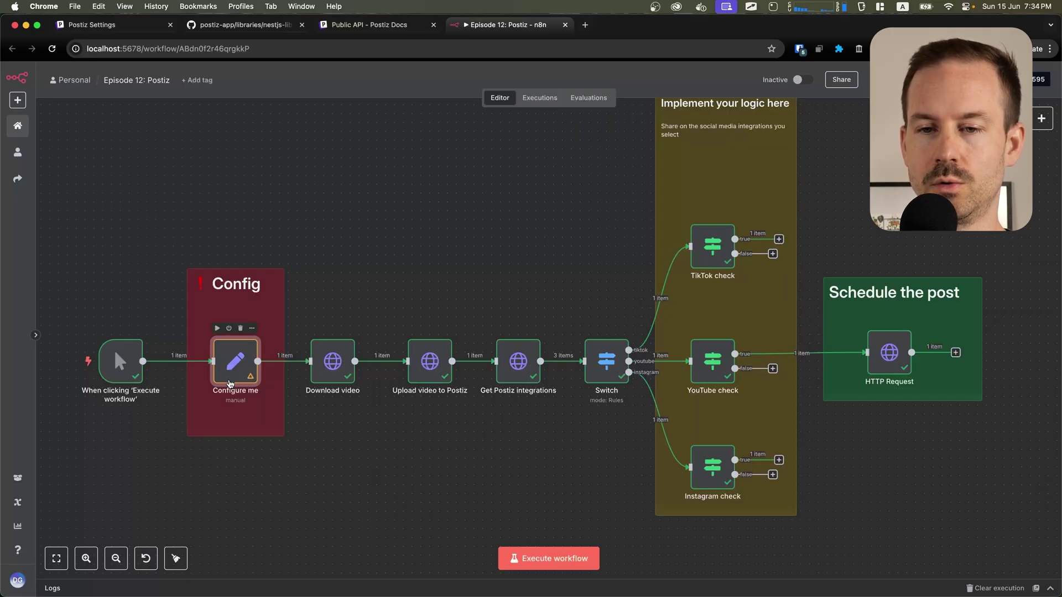
pyautogui.moveTo(205, 320)
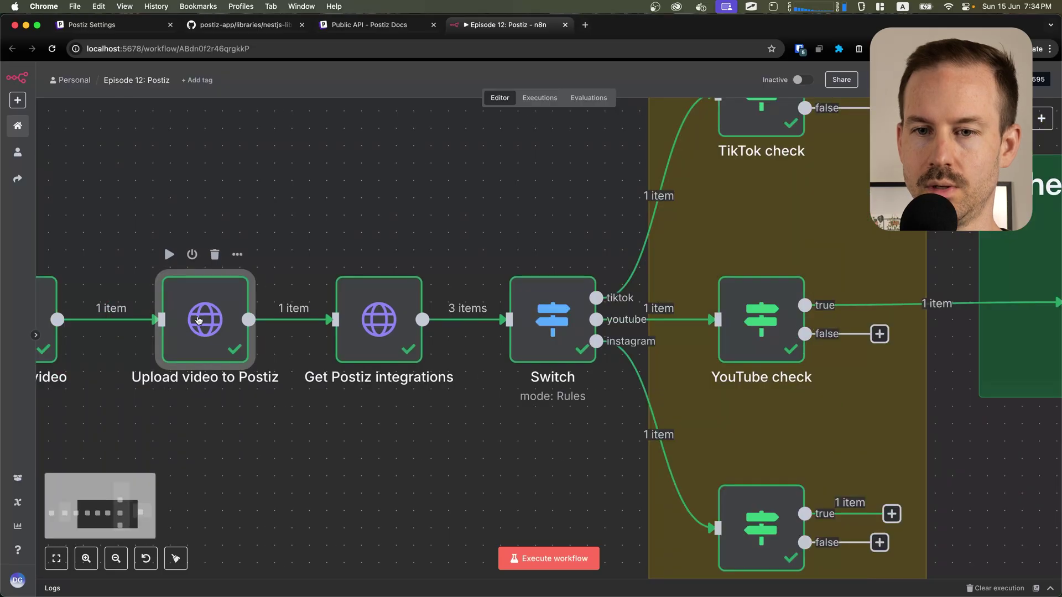
pyautogui.doubleClick(201, 320)
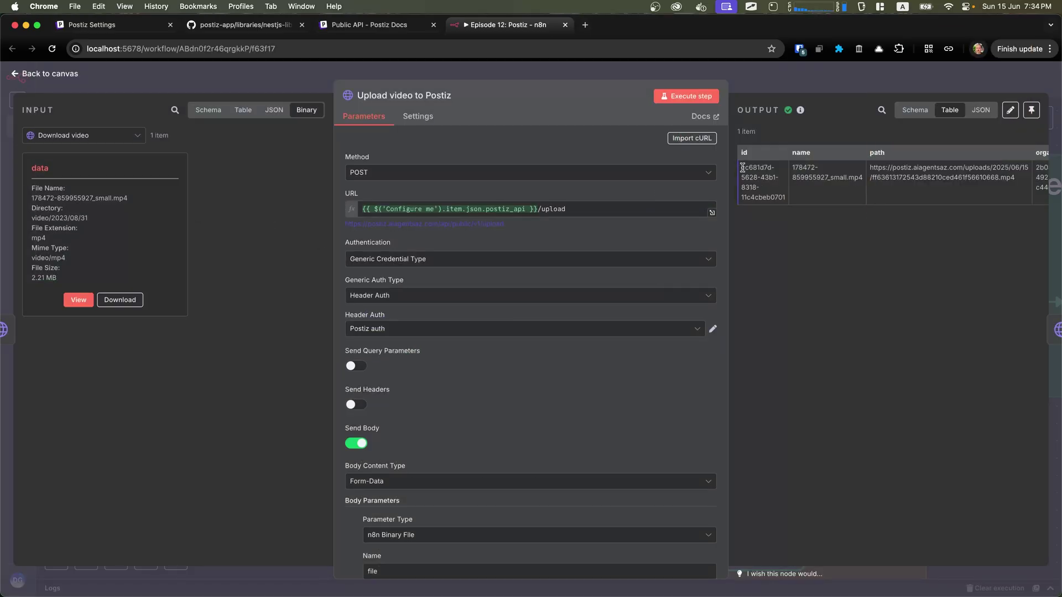
pyautogui.moveTo(742, 168); pyautogui.dragTo(776, 193)
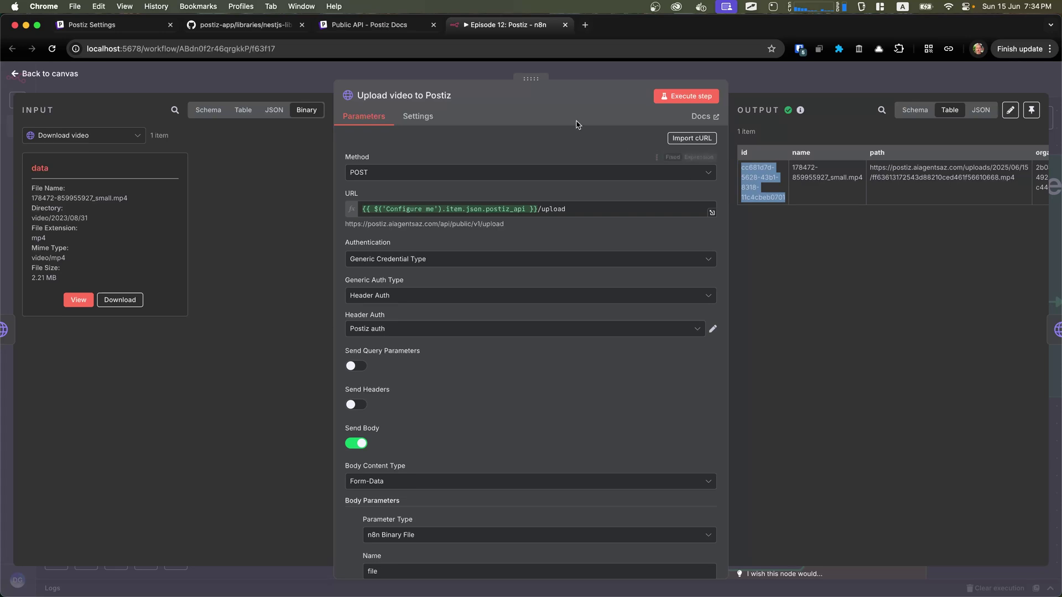
pyautogui.click(914, 173)
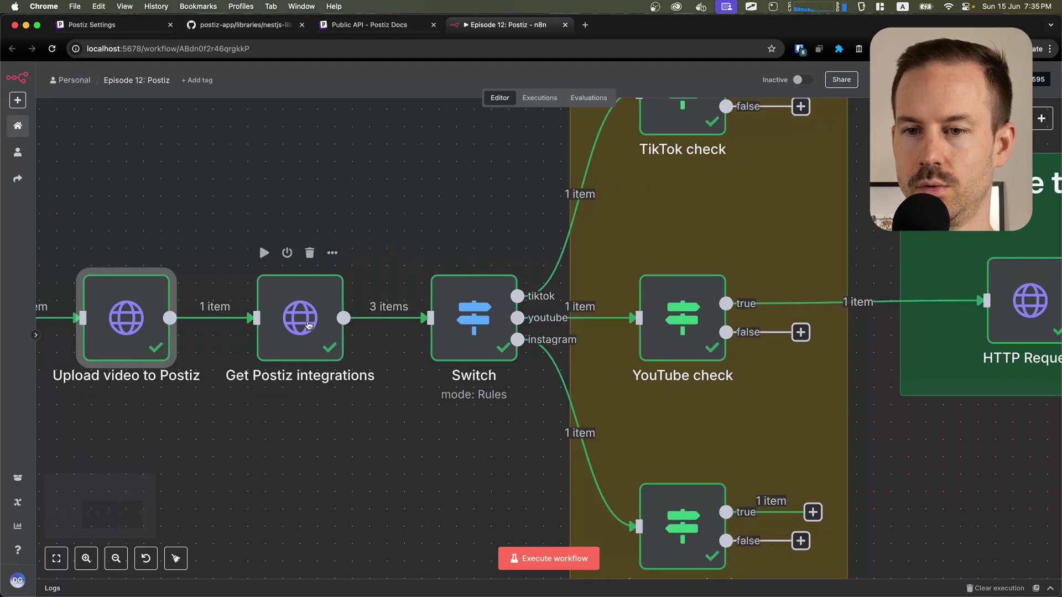
pyautogui.doubleClick(309, 326)
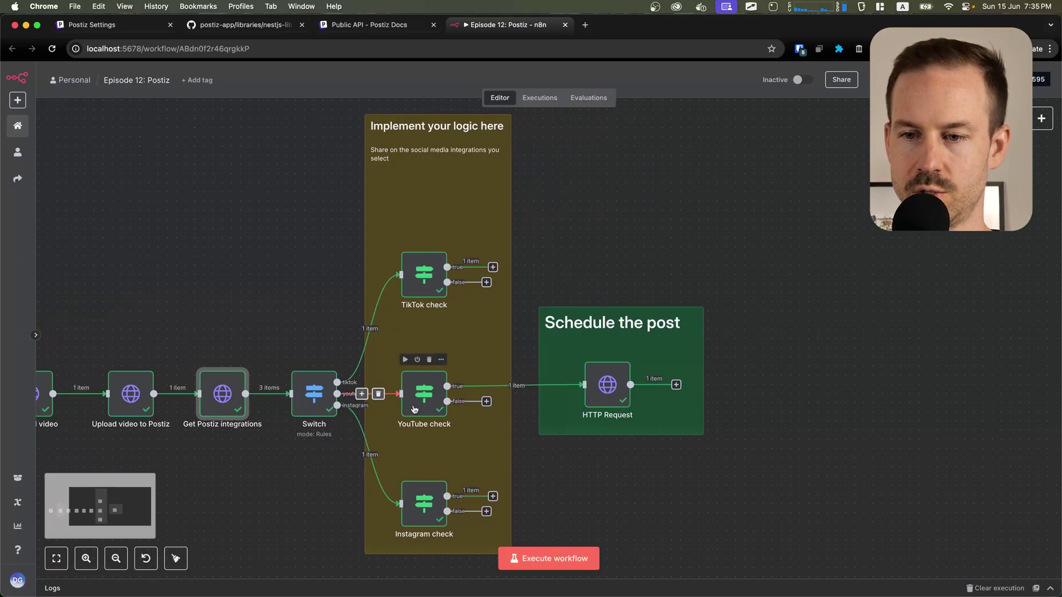
# - Check the Switch routing rules, then expand the HTTP Request JSON body into the expression editor
pyautogui.doubleClick(314, 394)
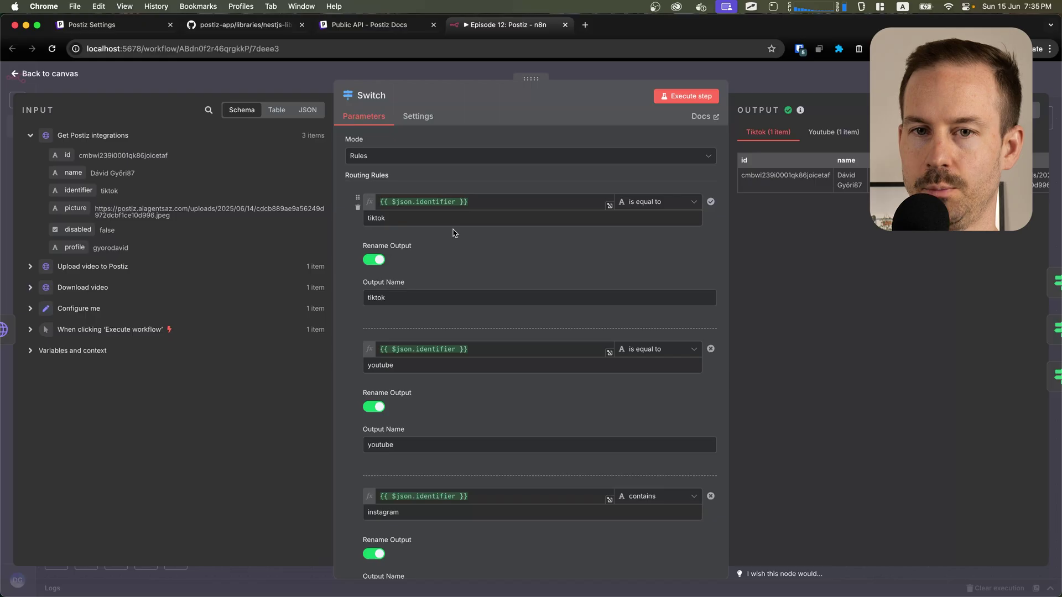
pyautogui.press('Escape')
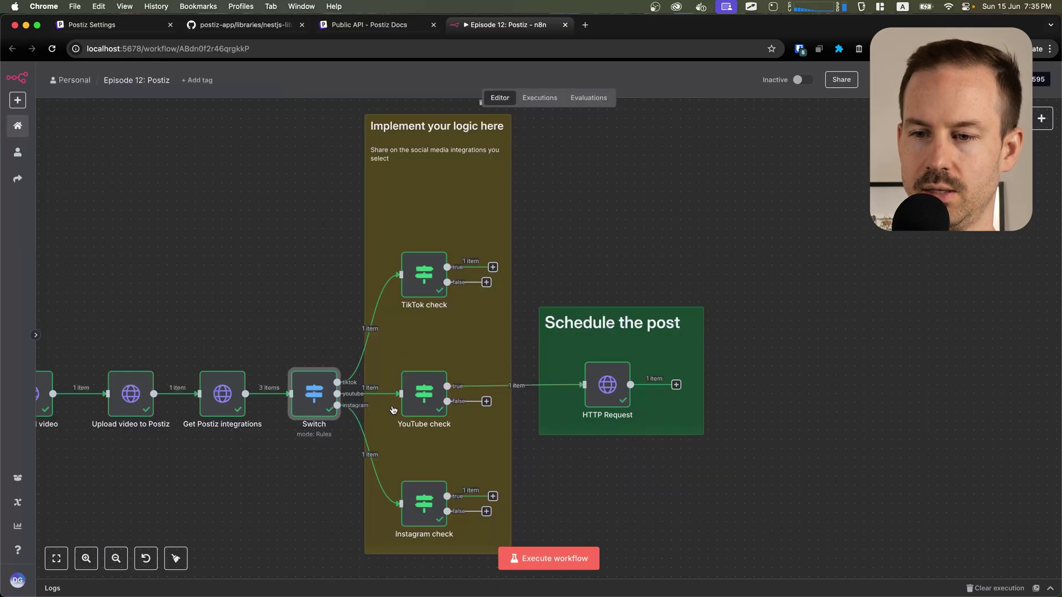
pyautogui.doubleClick(617, 397)
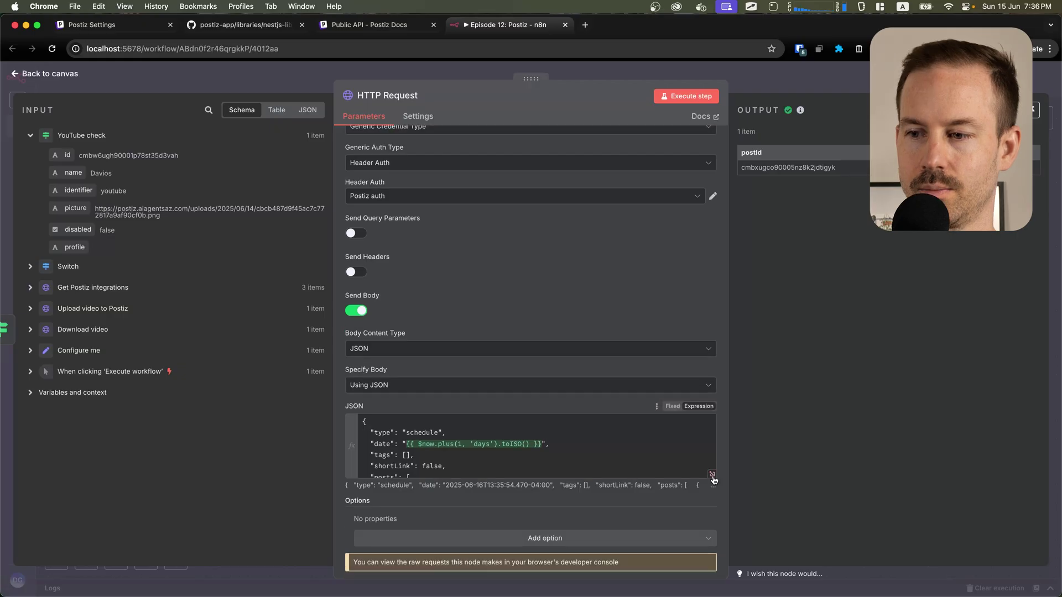
pyautogui.click(711, 495)
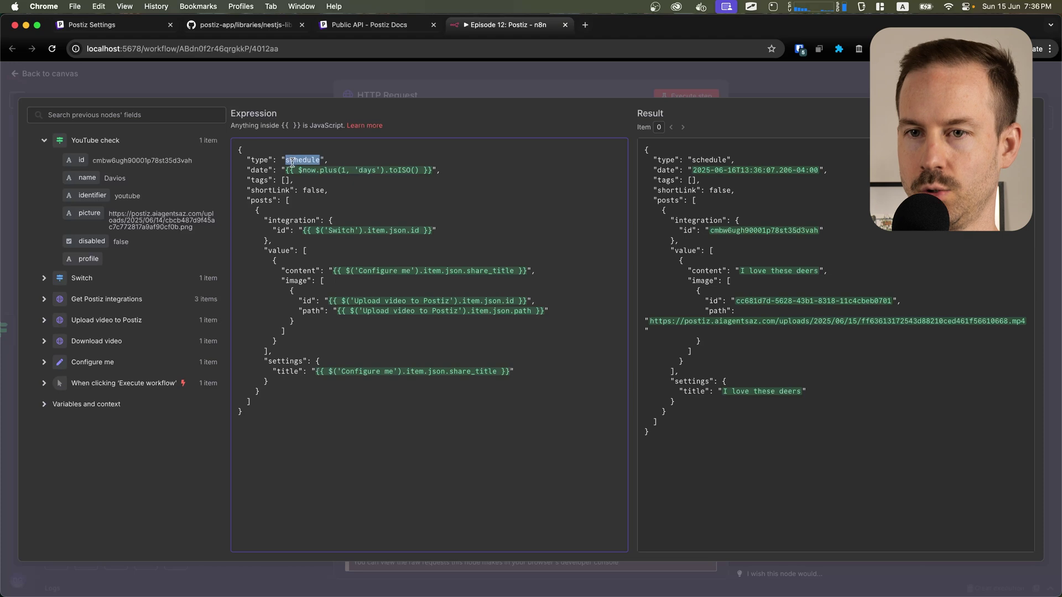
# - Highlight the next-day date expression and the share_title content line in the body
pyautogui.moveTo(283, 171); pyautogui.dragTo(434, 170)
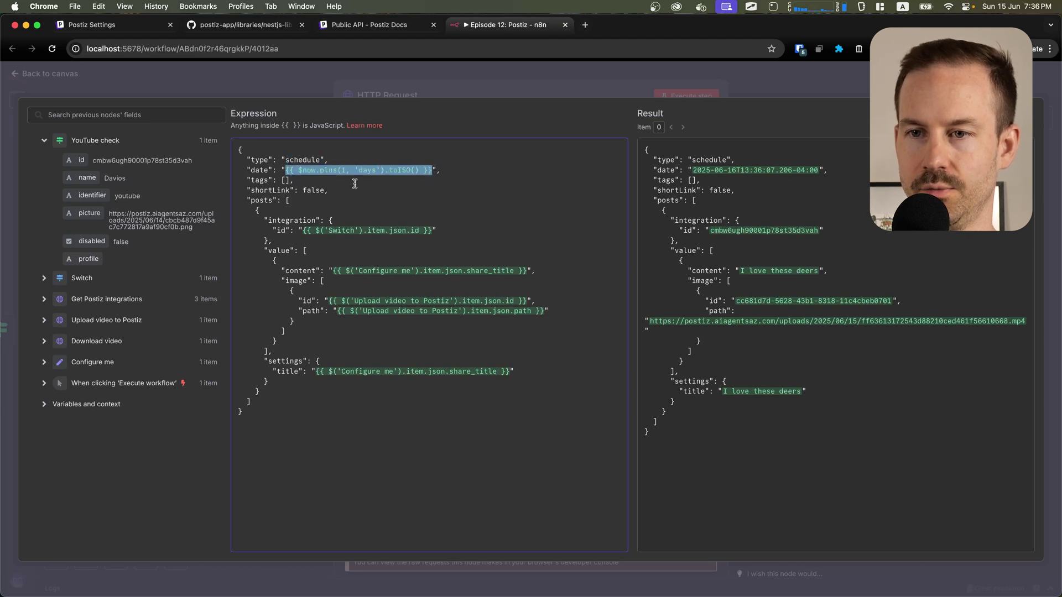
pyautogui.click(296, 238)
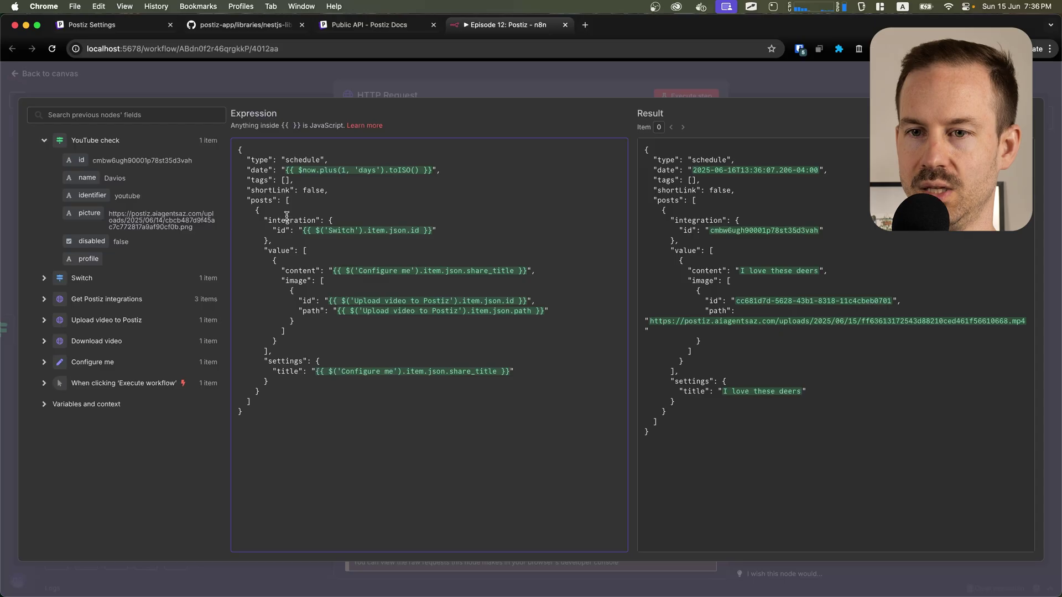
pyautogui.tripleClick(299, 271)
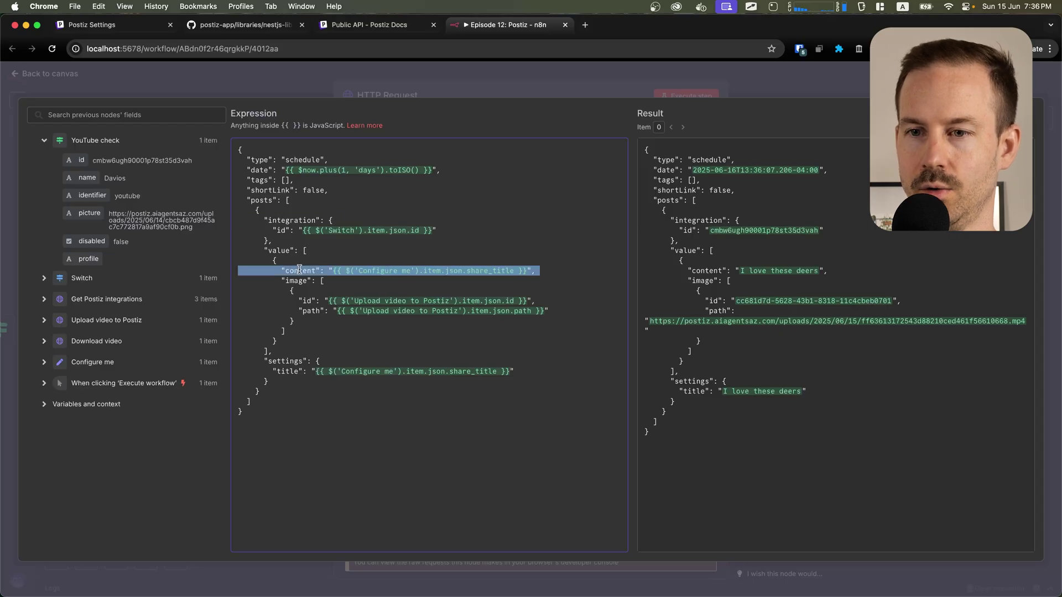
pyautogui.click(292, 283)
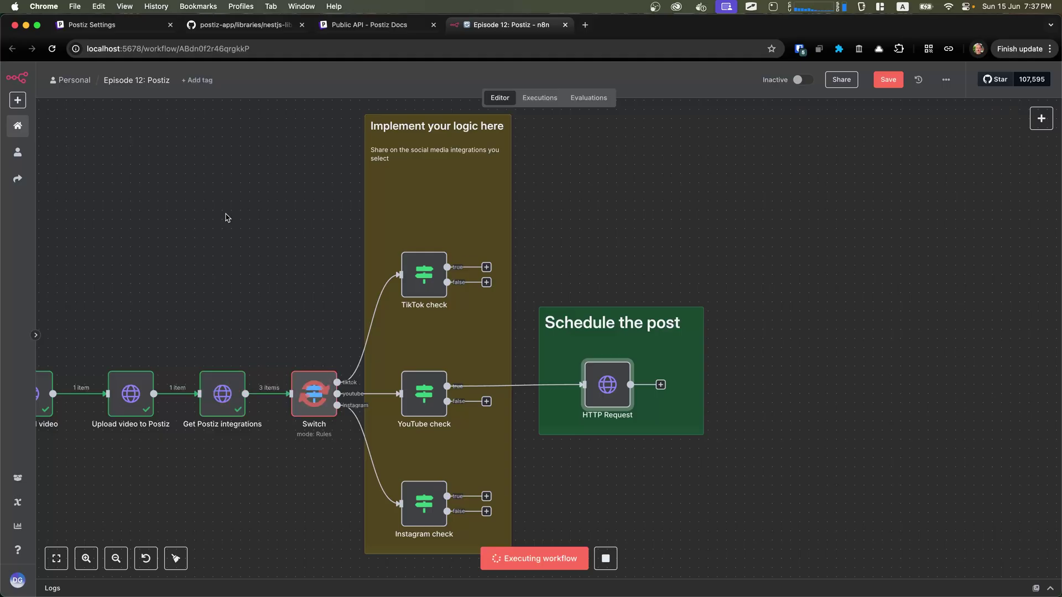
# - Open the 06/16/2025 'Summer is coming' post from the Postiz calendar and view its Settings
pyautogui.click(116, 24)
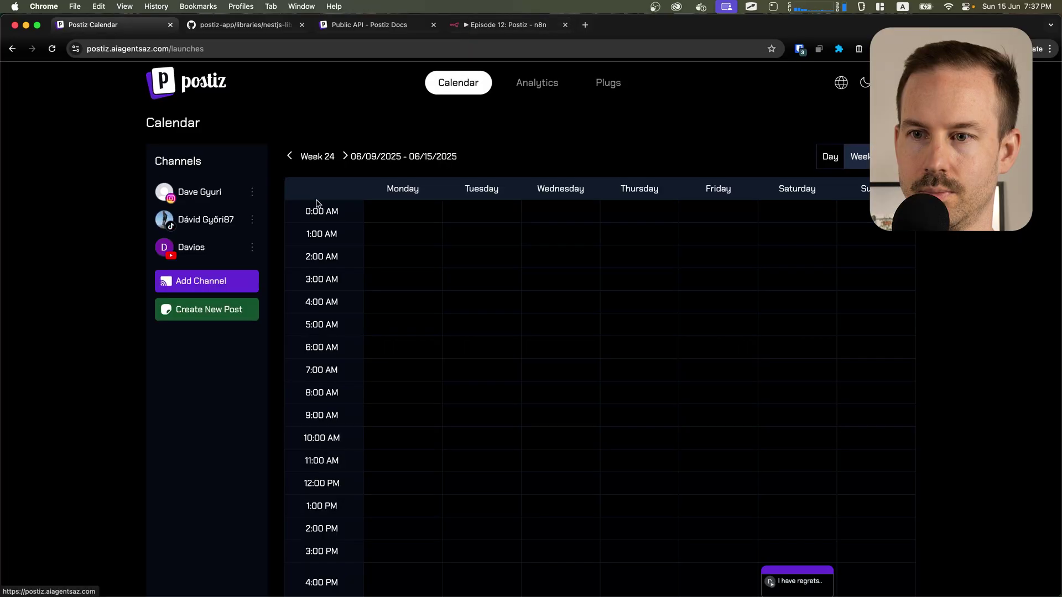
pyautogui.scroll(-5, 481, 332)
pyautogui.click(432, 455)
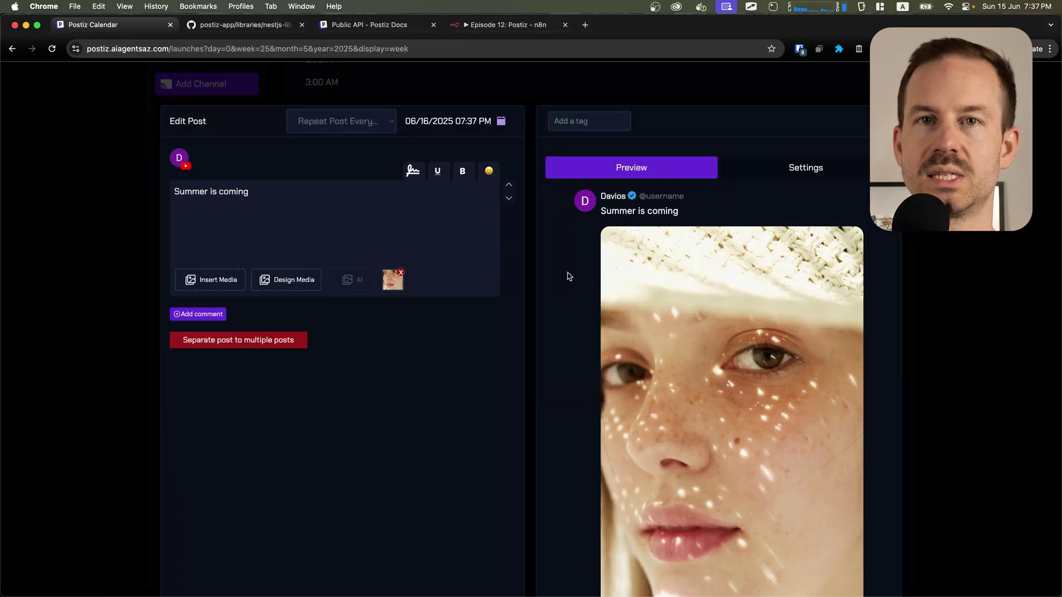
pyautogui.click(806, 167)
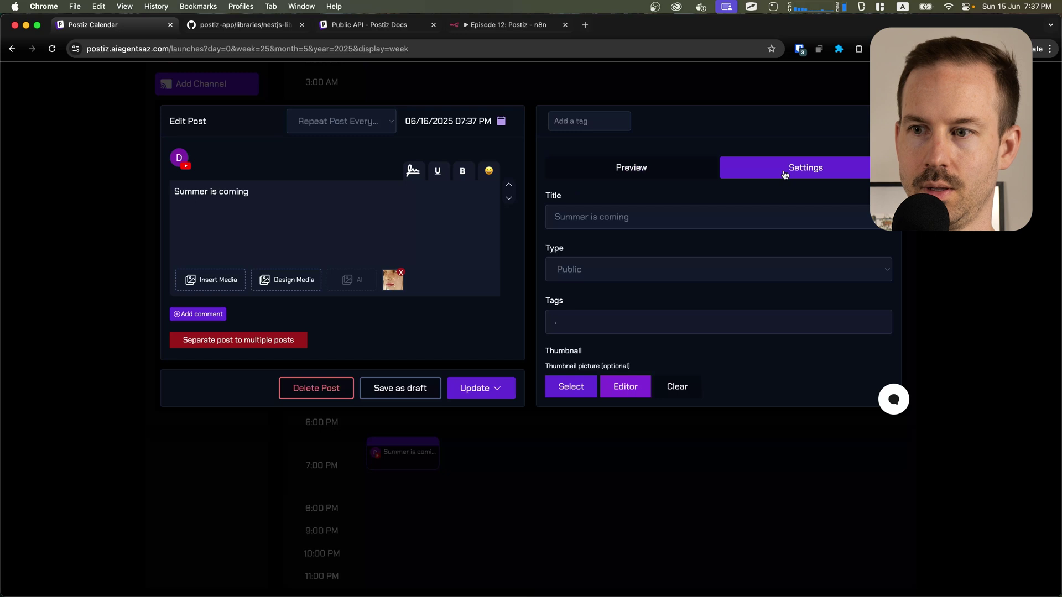